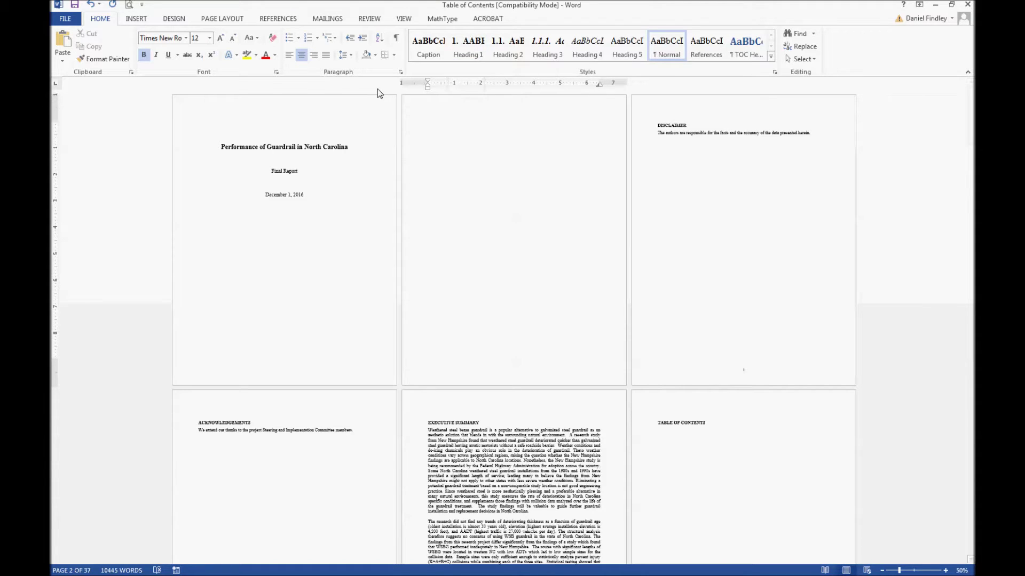
- Show the Navigation pane listing the document's headings
click(400, 20)
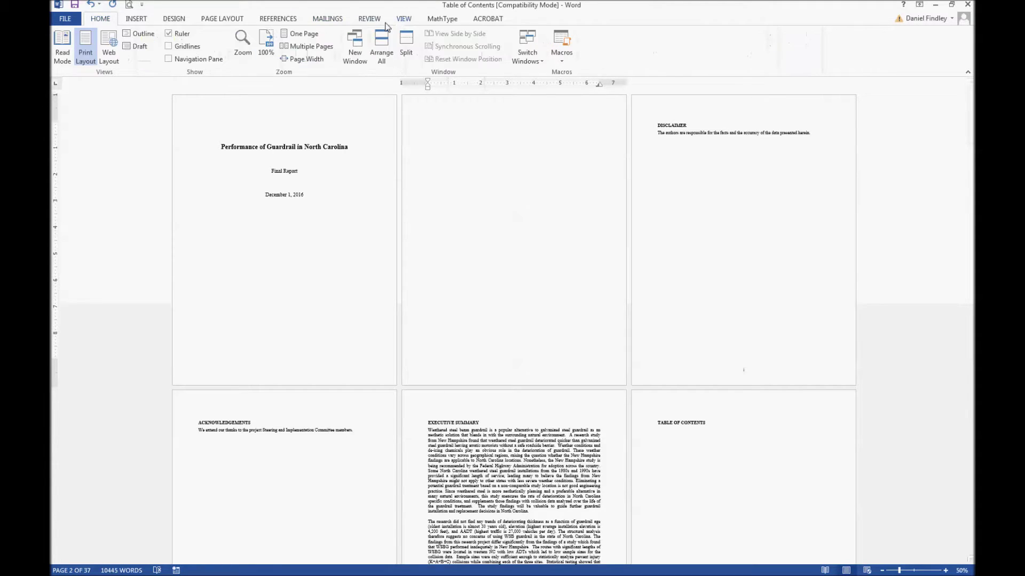
click(170, 60)
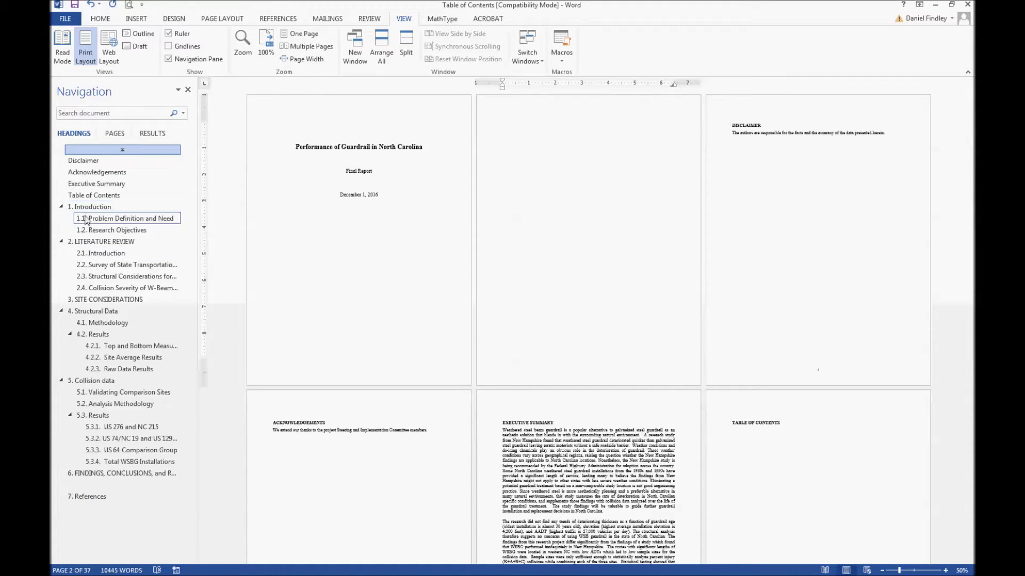
click(99, 21)
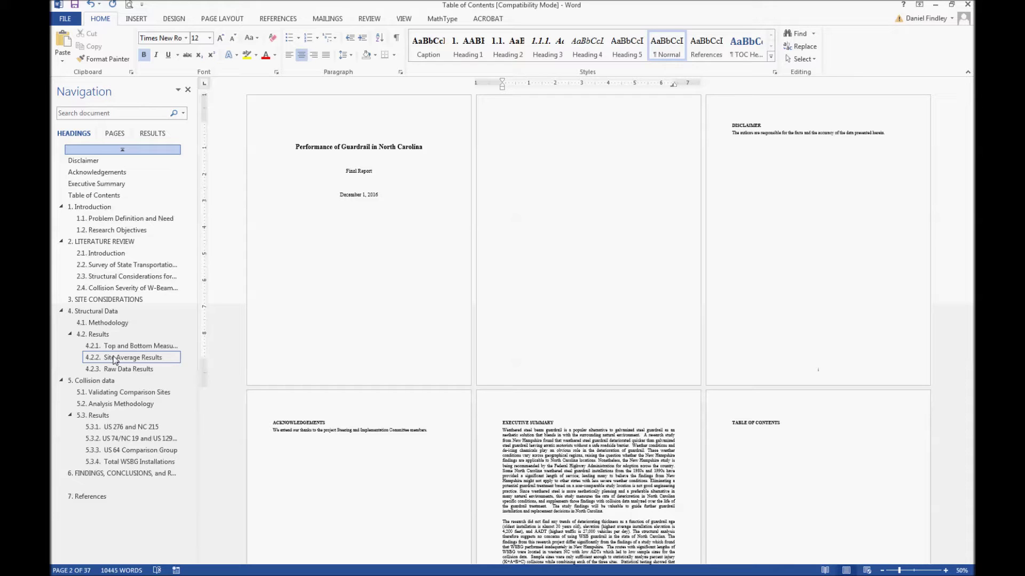
- Browse sections 4.2.2 Site Average Results, 5.3.1 US 276 and NC 215, 5.1 Validating Comparison Sites and 1.2 Research Objectives, enlarging the page to 228%
click(114, 359)
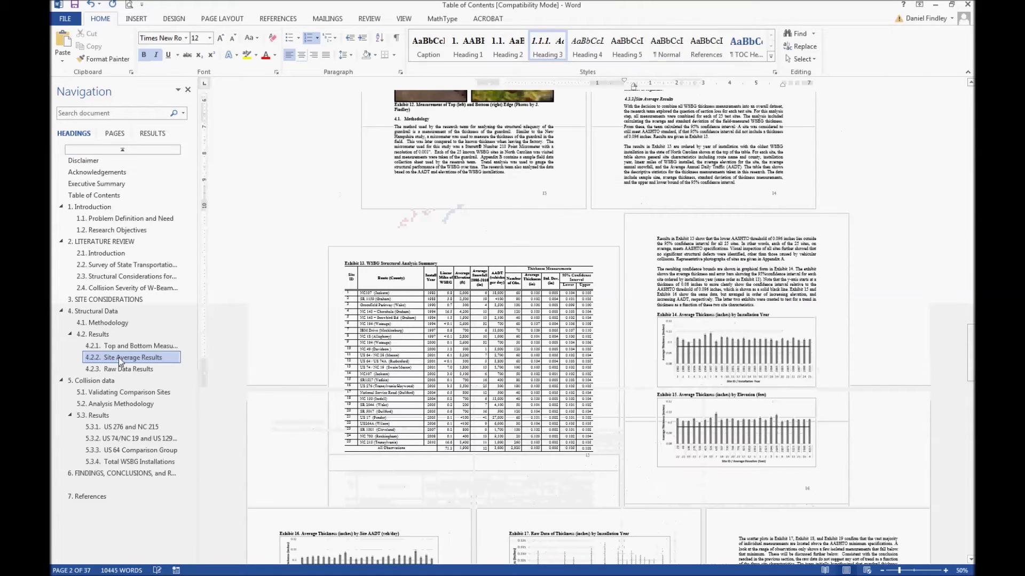
click(107, 427)
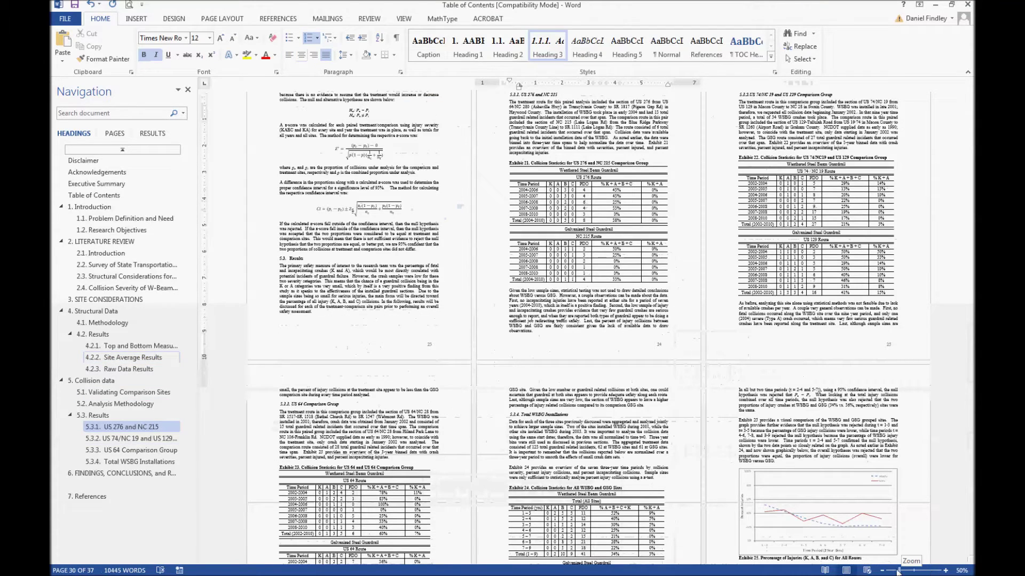
drag(898, 571, 922, 571)
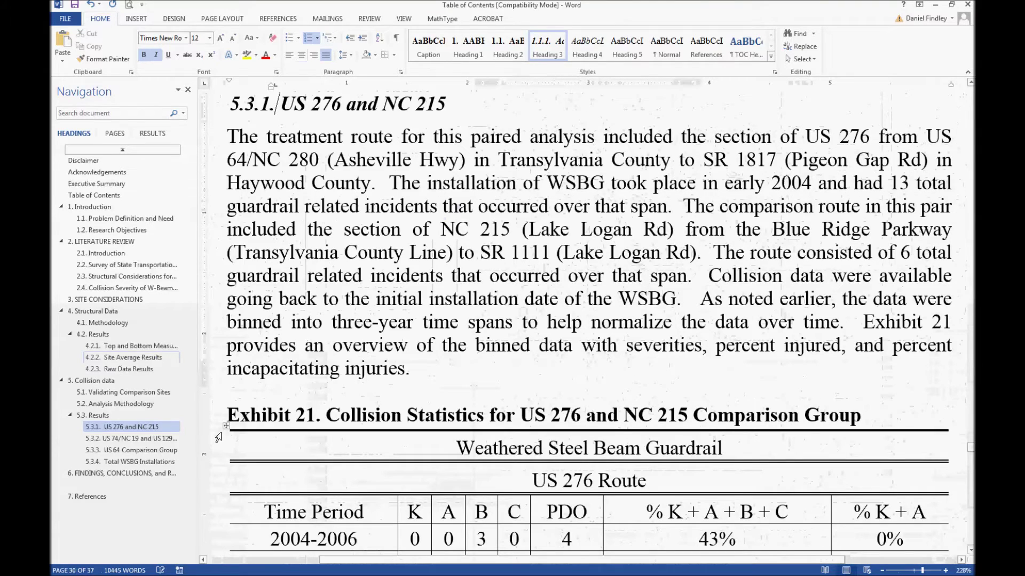
click(116, 394)
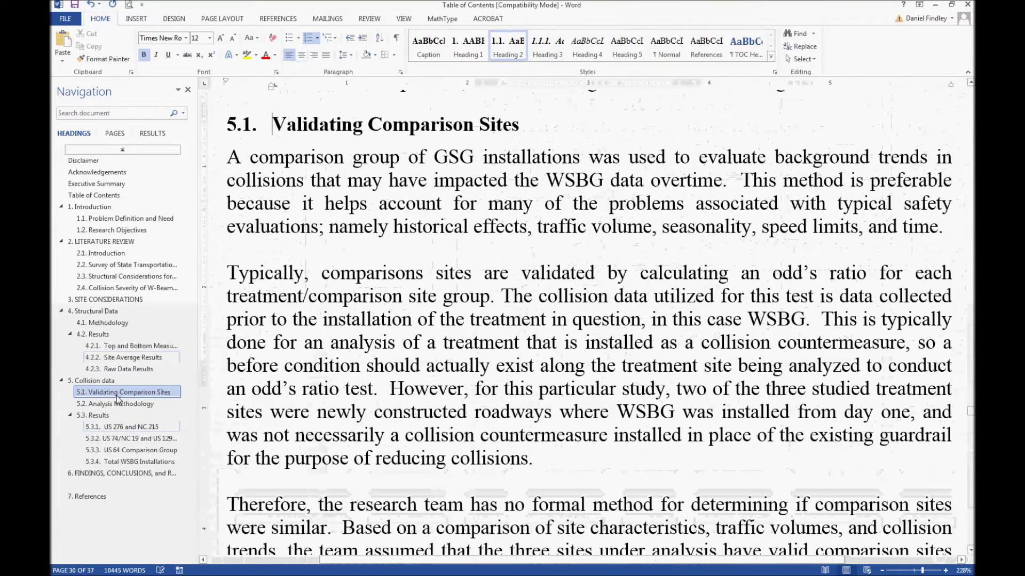
click(91, 233)
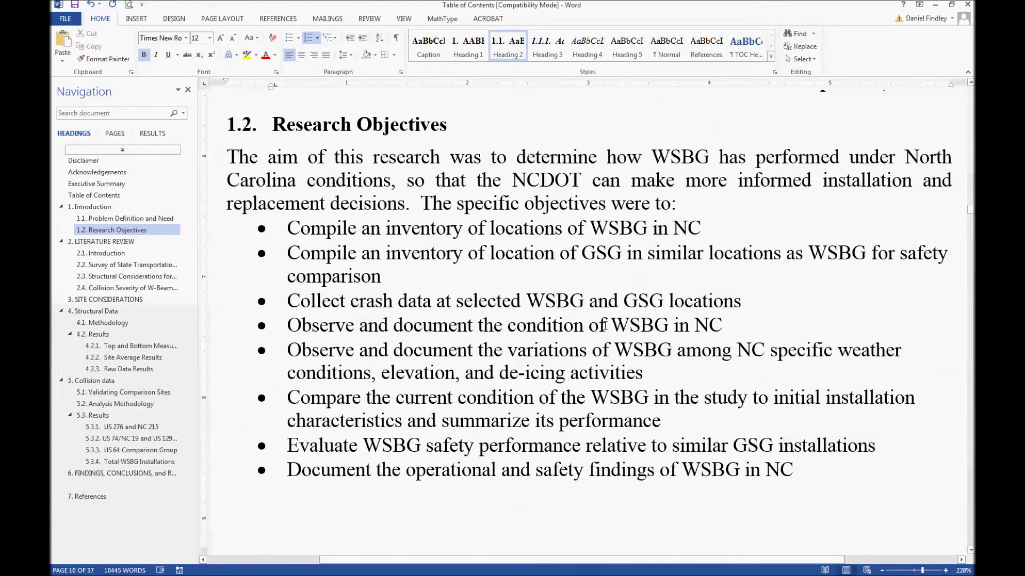
- Delete the numbered INTRODUCTION heading above the paragraph on efficient use of resources
key(Up)
key(Up)
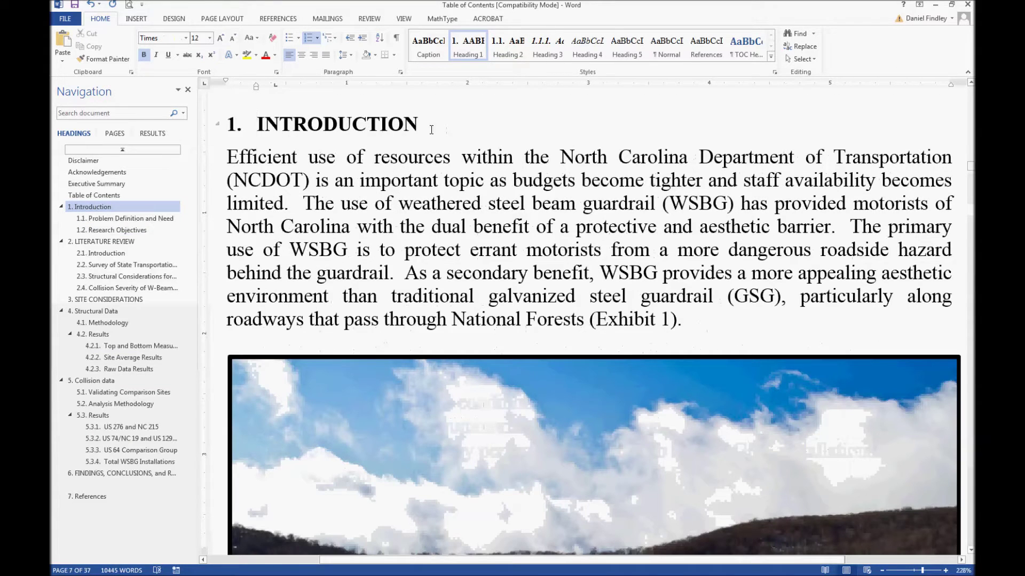
drag(451, 129, 251, 128)
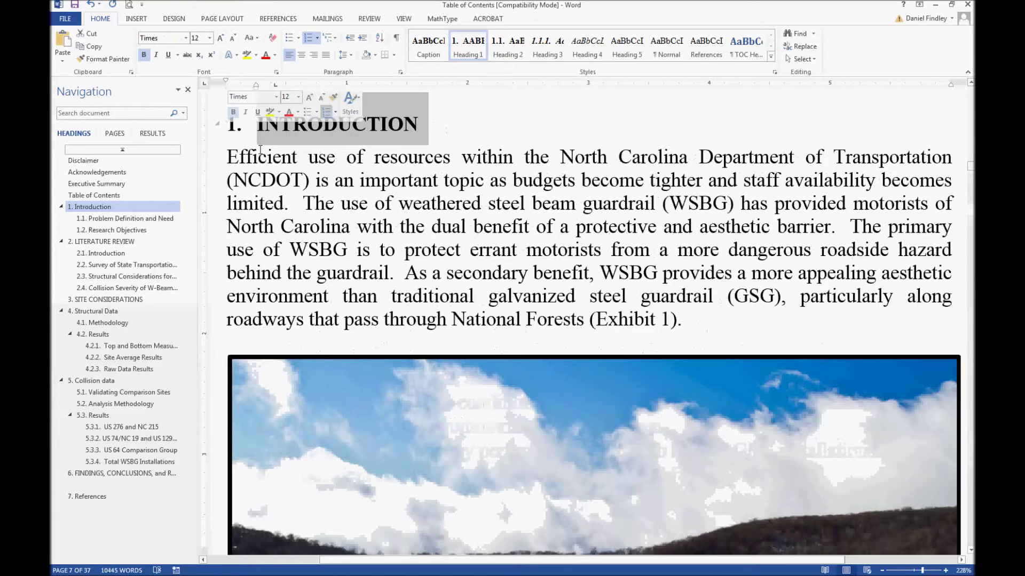
key(Delete)
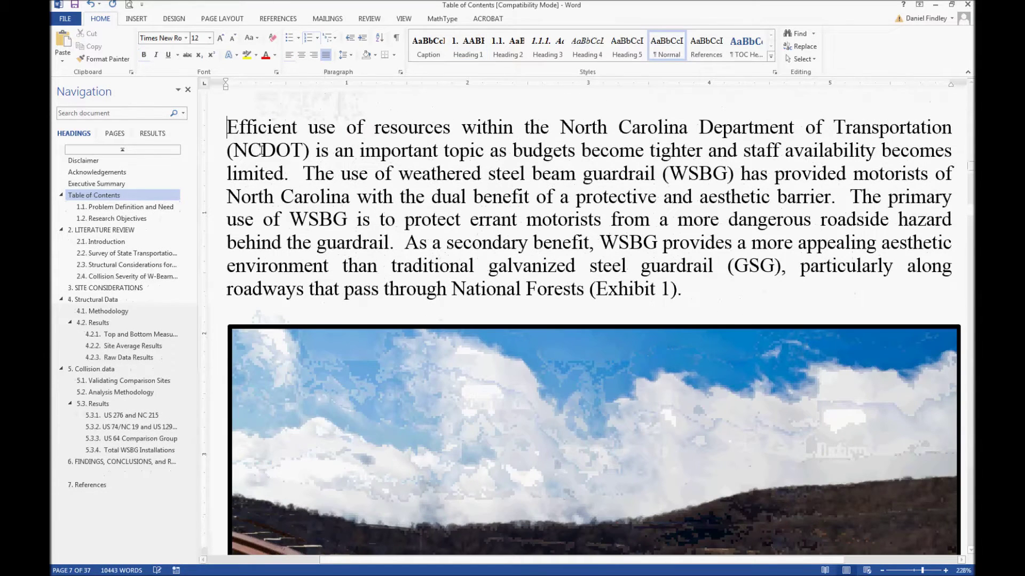
- Enter Introduction on a new line above the paragraph and apply the Heading 1 style to it
key(Return)
key(Up)
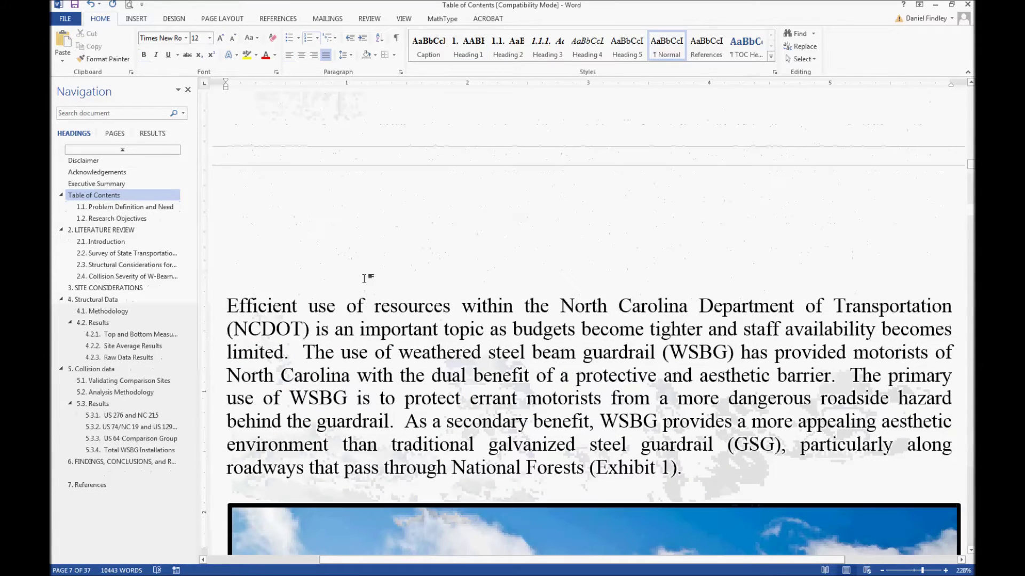
text(Introducat)
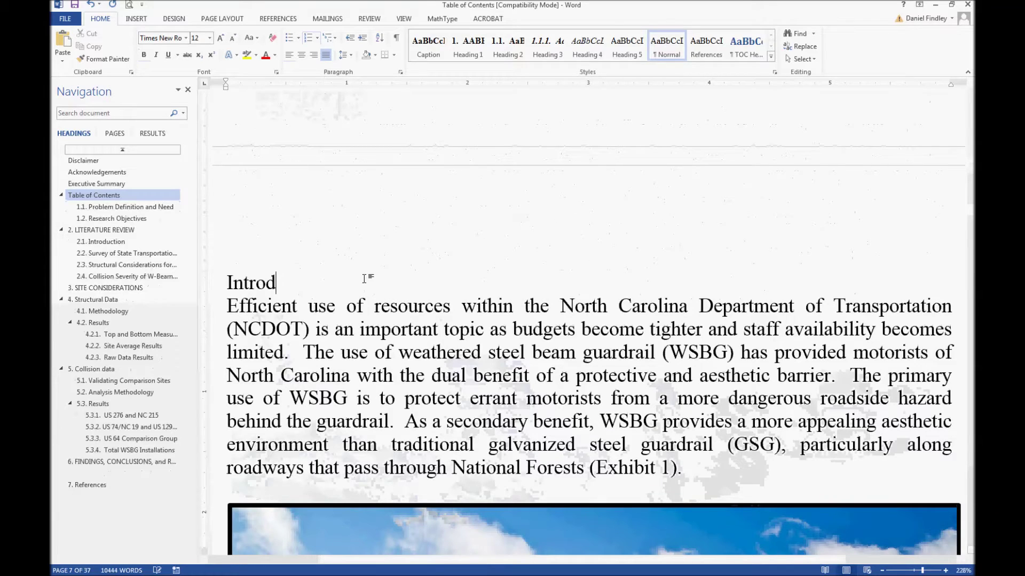
key(BackSpace)
key(BackSpace)
text(tion)
click(216, 289)
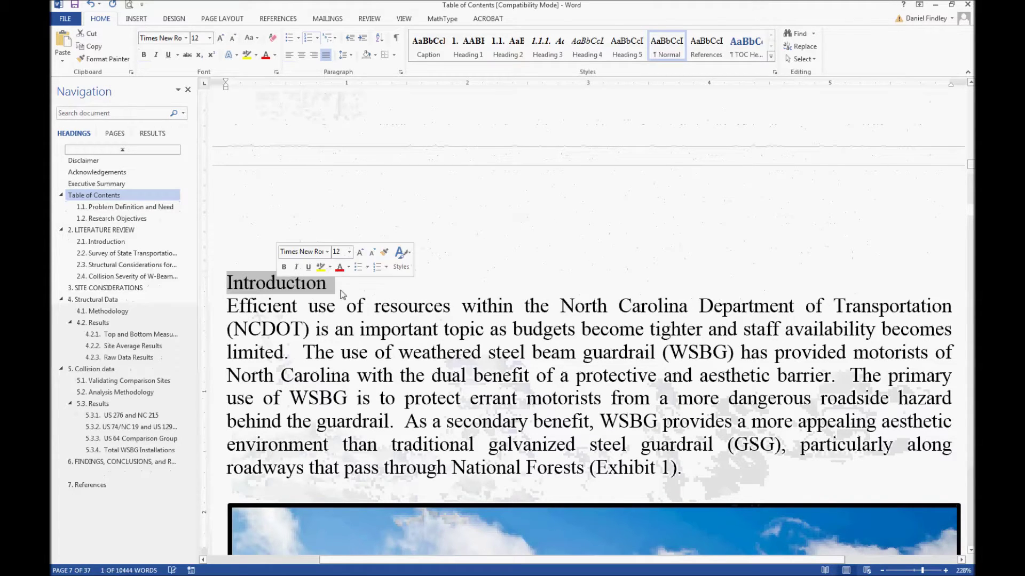
click(468, 46)
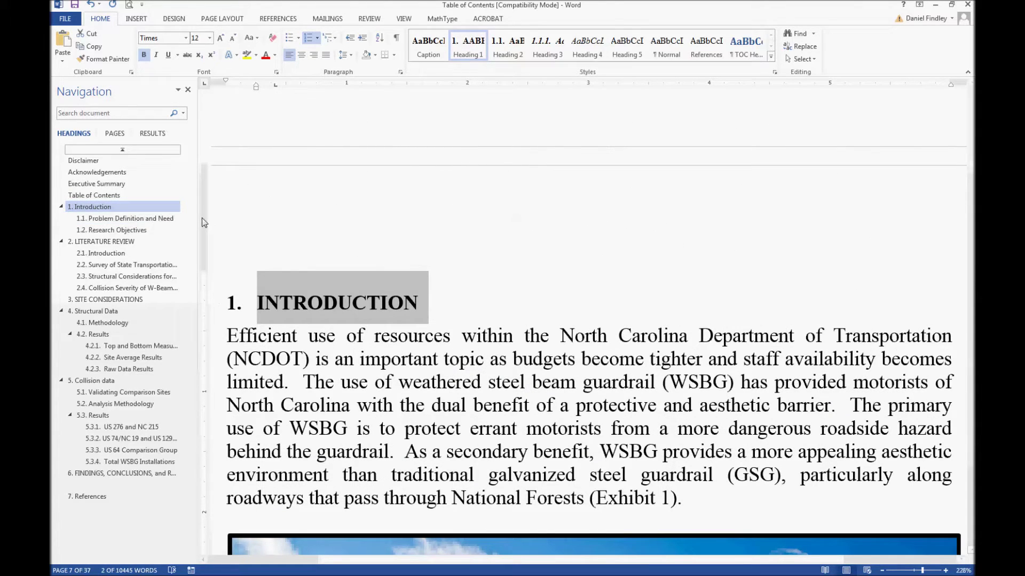
- Format the INTRODUCTION heading in dark olive green Calibri (Body) and update the Heading 1 style to match it
click(276, 55)
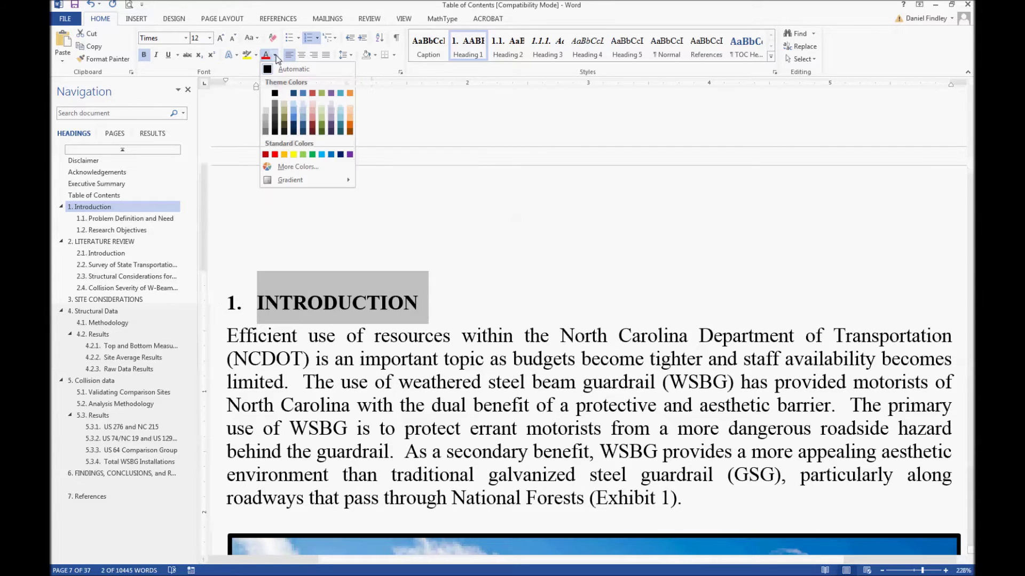
click(323, 124)
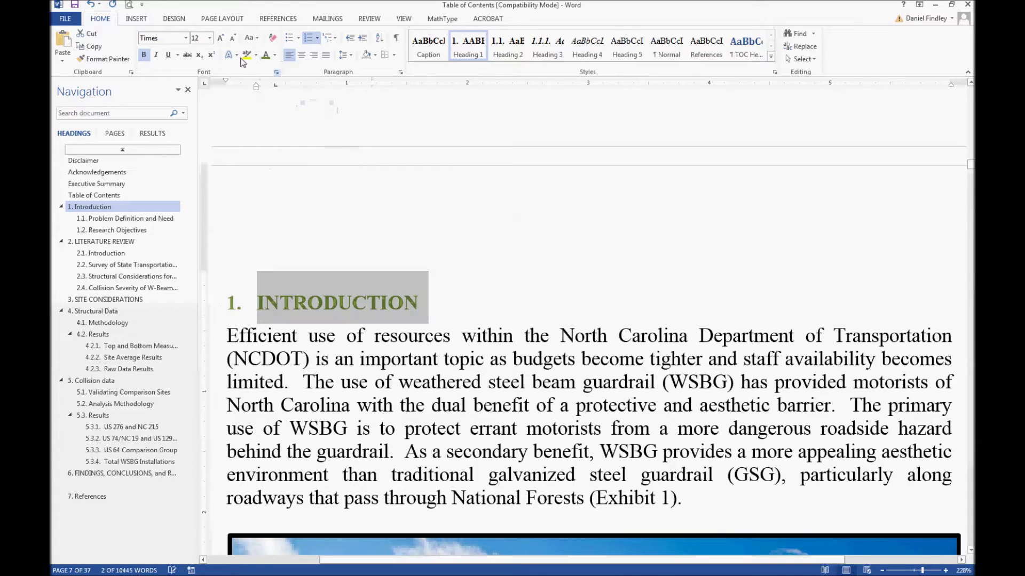
click(186, 38)
click(202, 75)
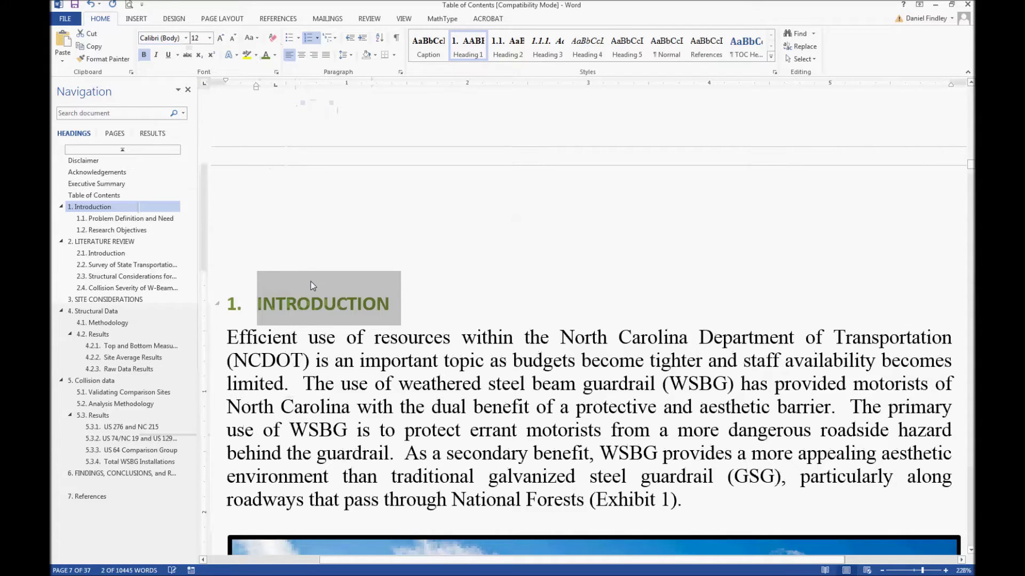
right_click(466, 53)
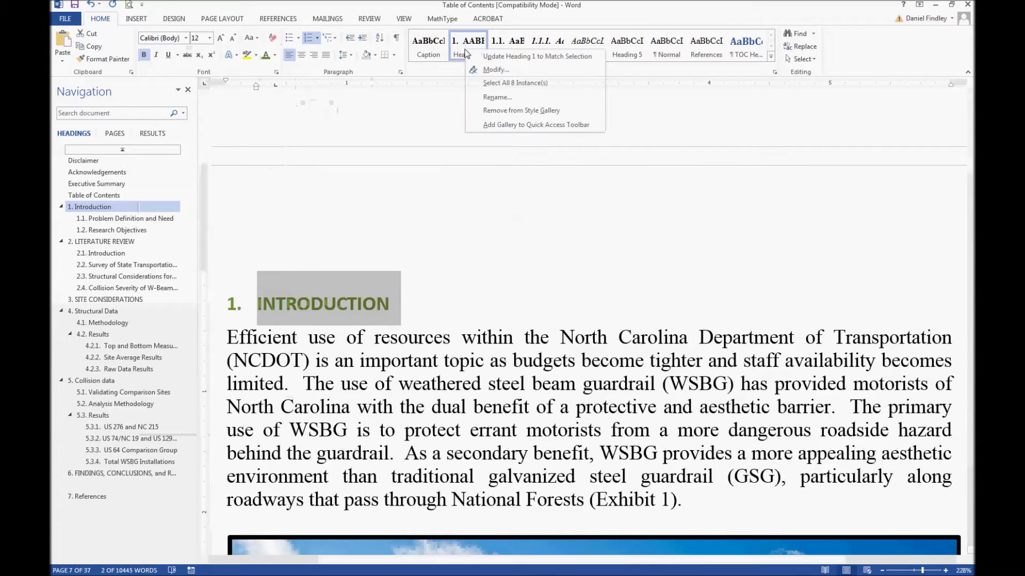
click(496, 58)
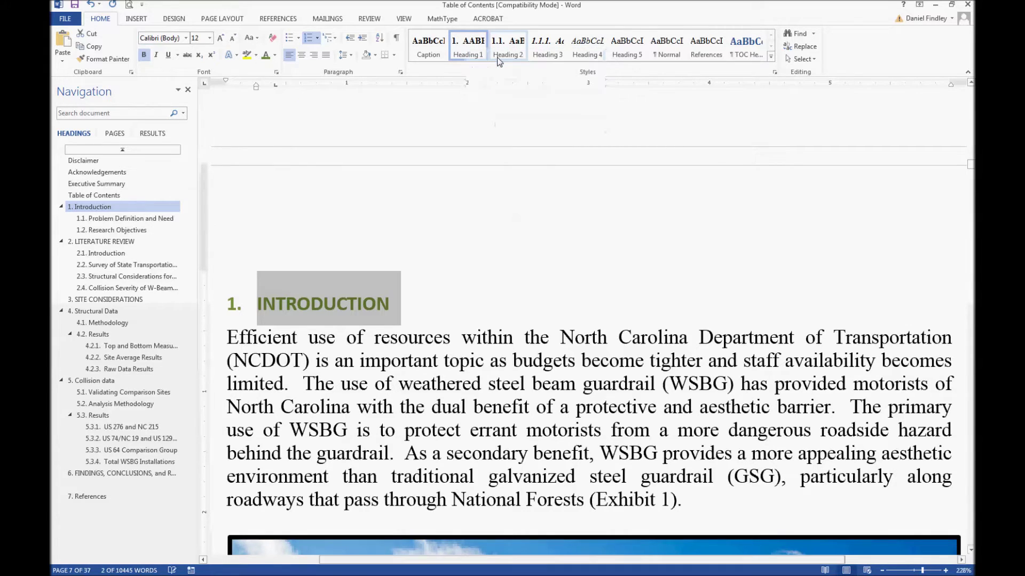
- Color the 2.1 Introduction heading under LITERATURE REVIEW dark purple and update the Heading 2 style to match it
click(113, 243)
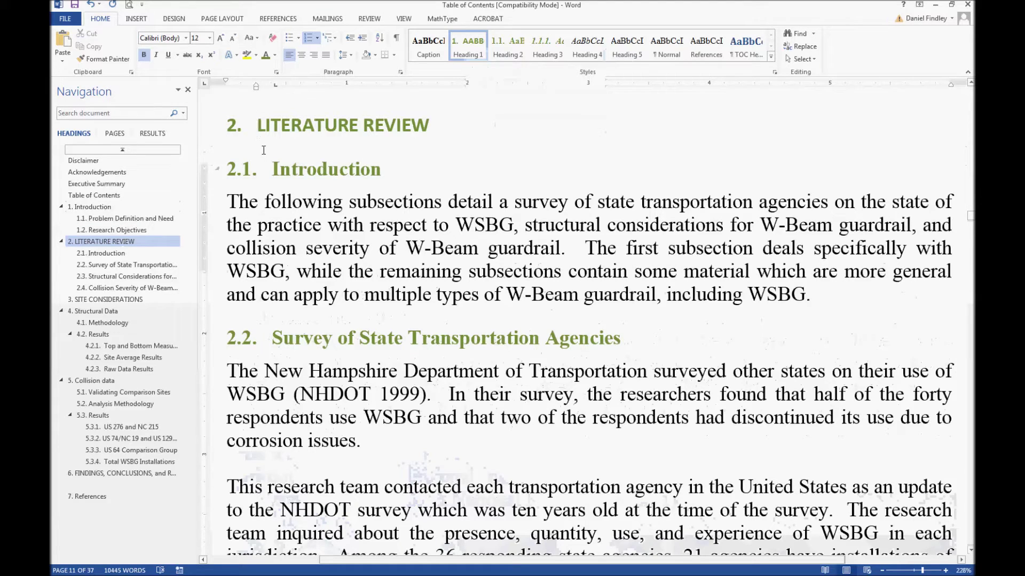
click(290, 170)
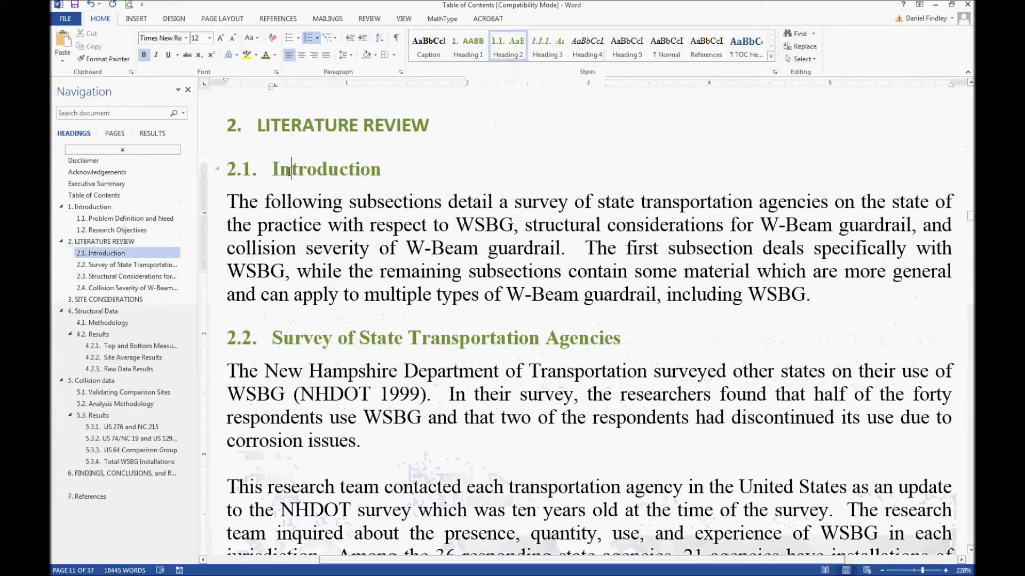
key(End)
shift+click(251, 178)
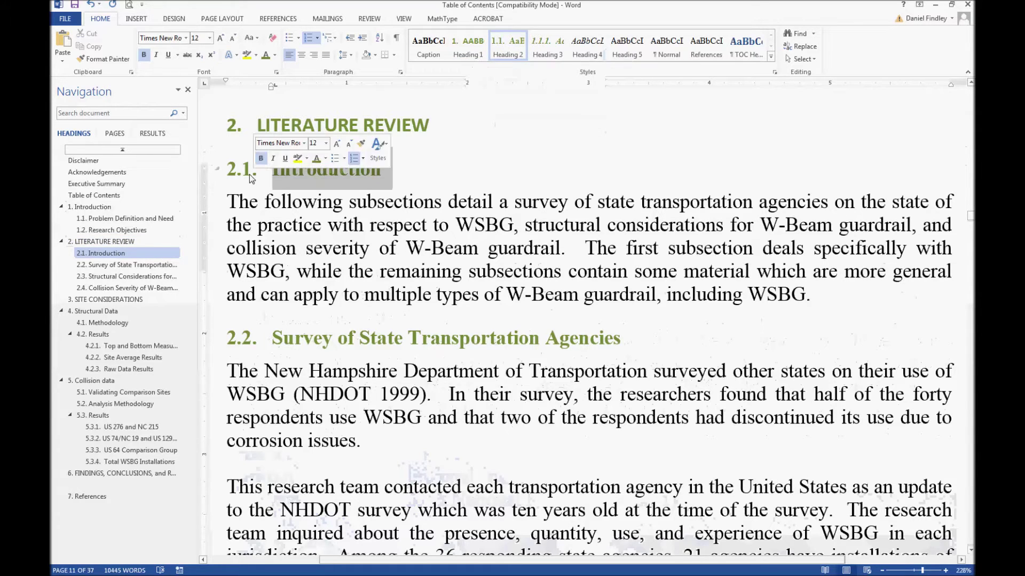
click(275, 55)
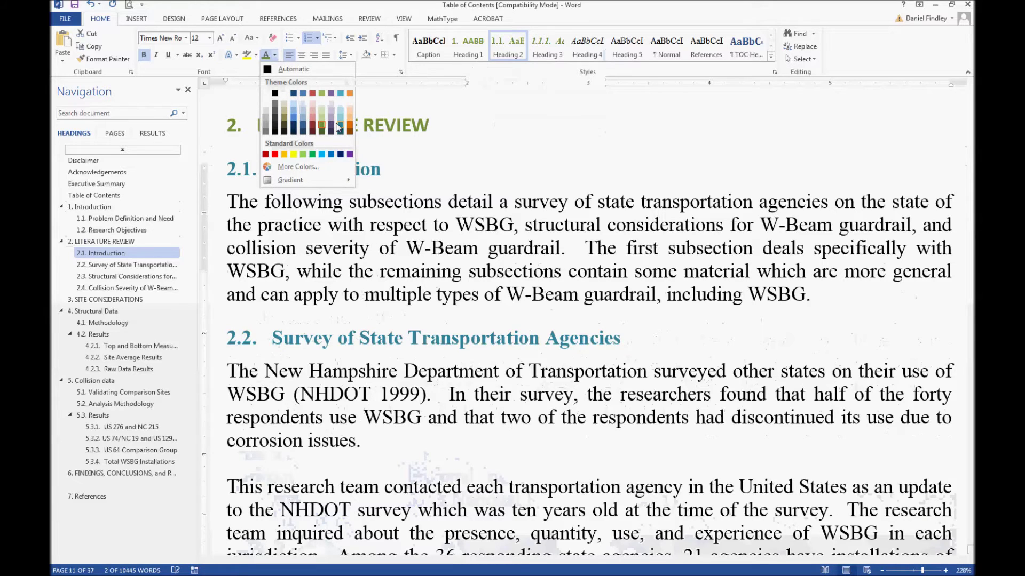
click(331, 125)
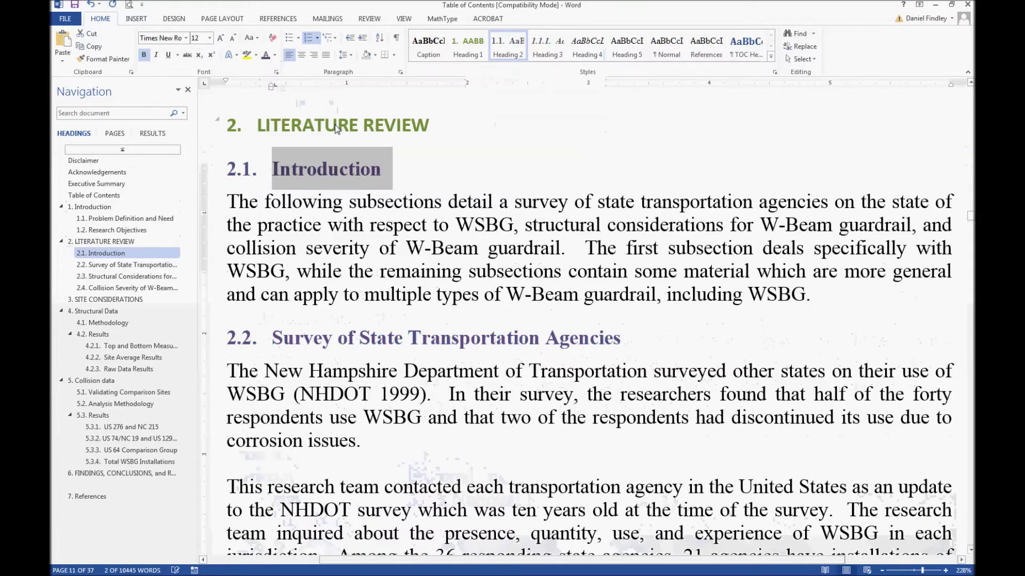
right_click(516, 52)
click(586, 53)
click(388, 338)
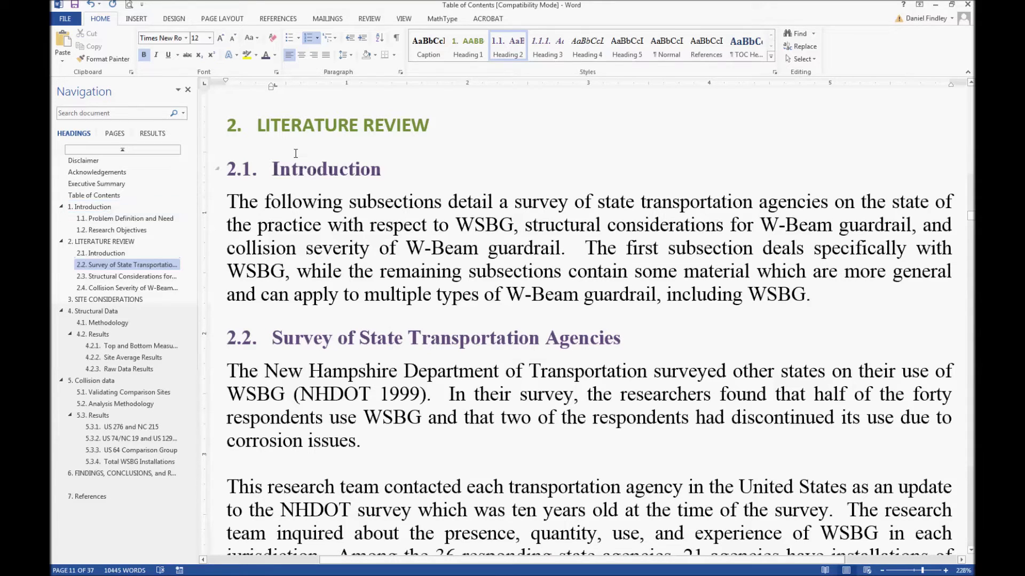
- Try the Heading 3 and Heading 1 styles on the 2.1 Introduction heading and restore Heading 2
click(381, 169)
drag(381, 169, 236, 171)
click(547, 48)
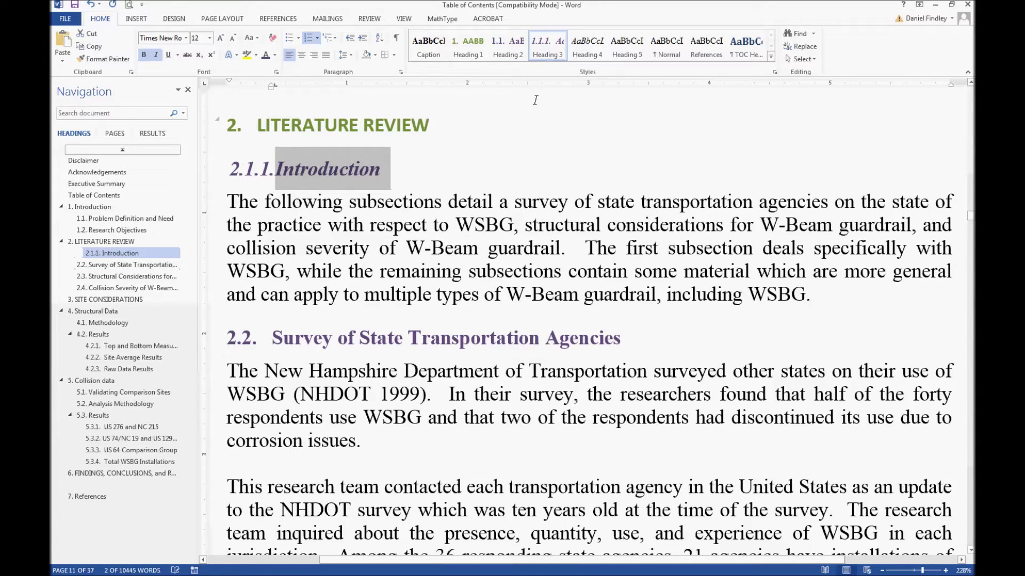
click(472, 52)
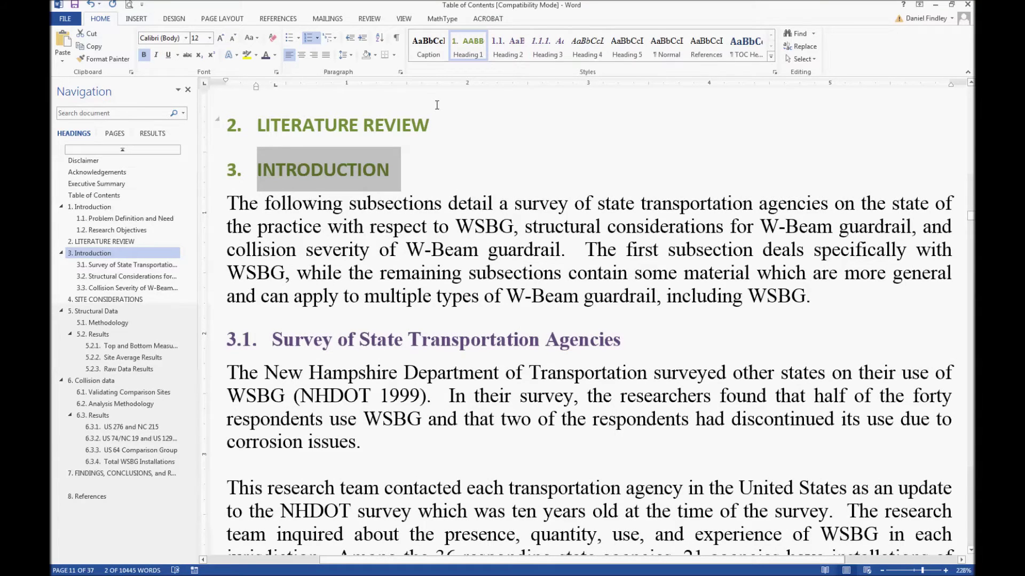
click(508, 46)
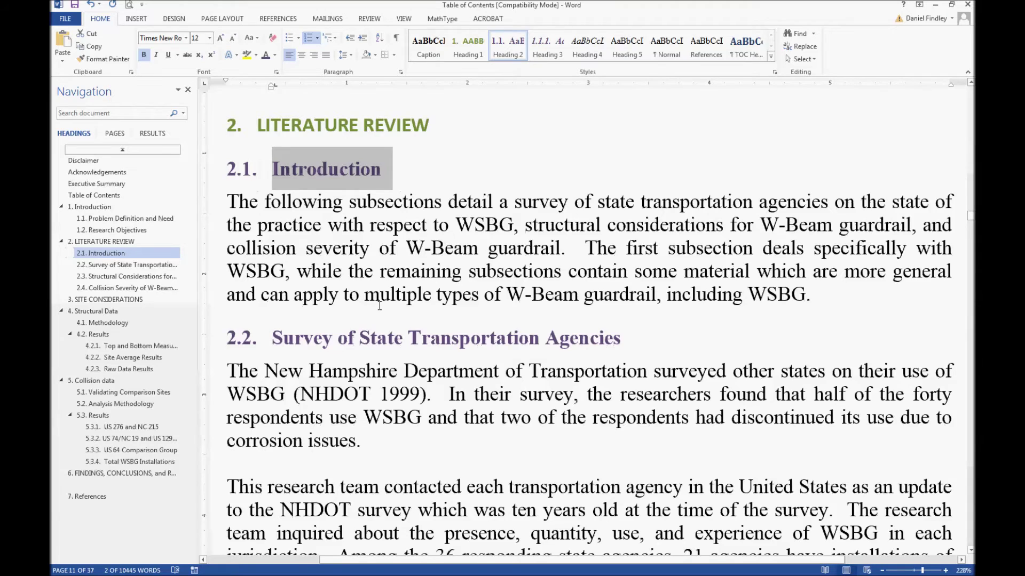
- Try the Heading 3 style on the whole selected Survey of State Transportation Agencies heading and restore Heading 2
scroll(380, 306, down, 2)
drag(228, 222, 640, 221)
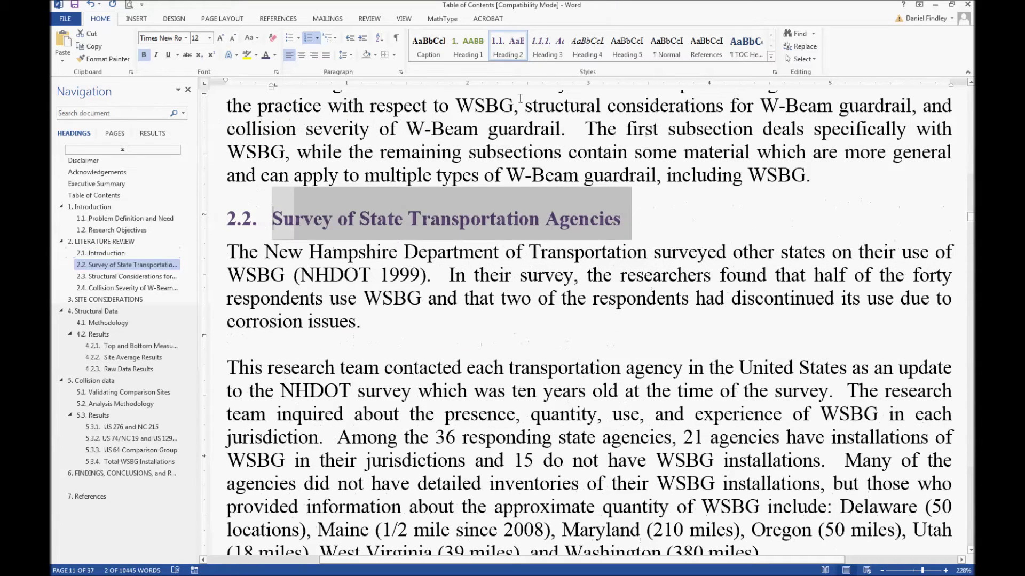
click(547, 48)
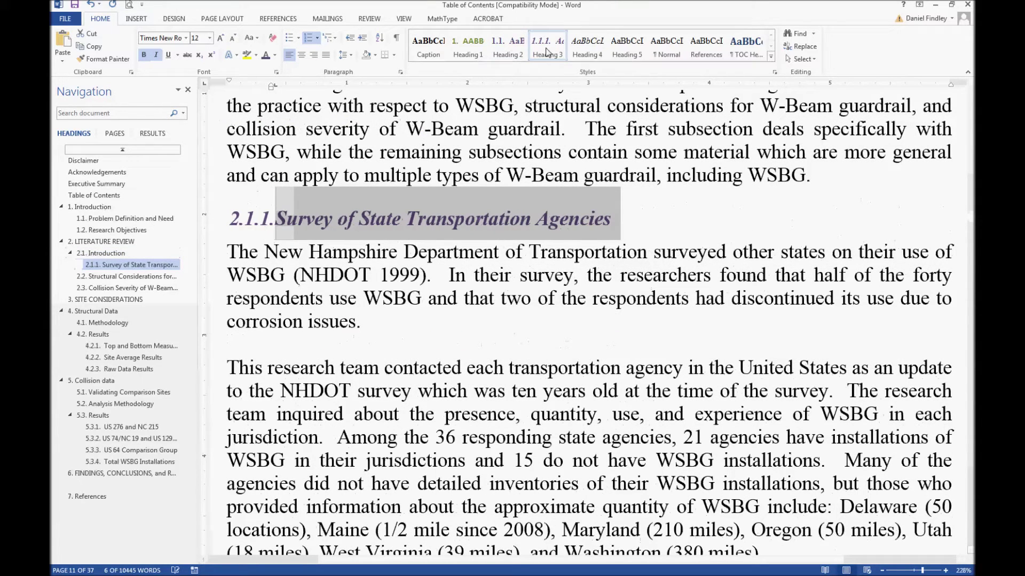
click(507, 48)
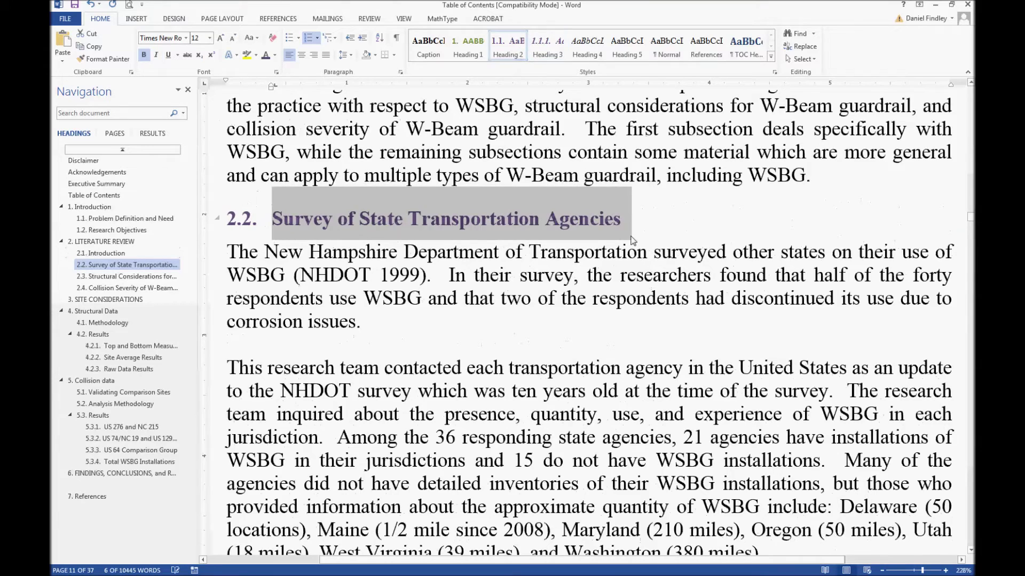
- Apply the Heading 3 style to the Survey of State Transportation Agencies heading with only the cursor placed in it
click(656, 220)
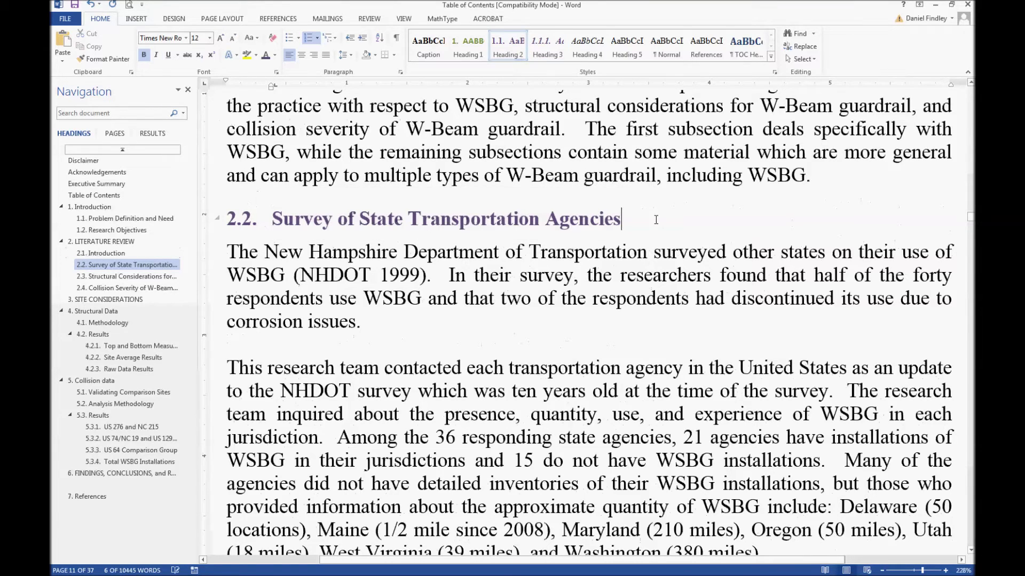
click(547, 49)
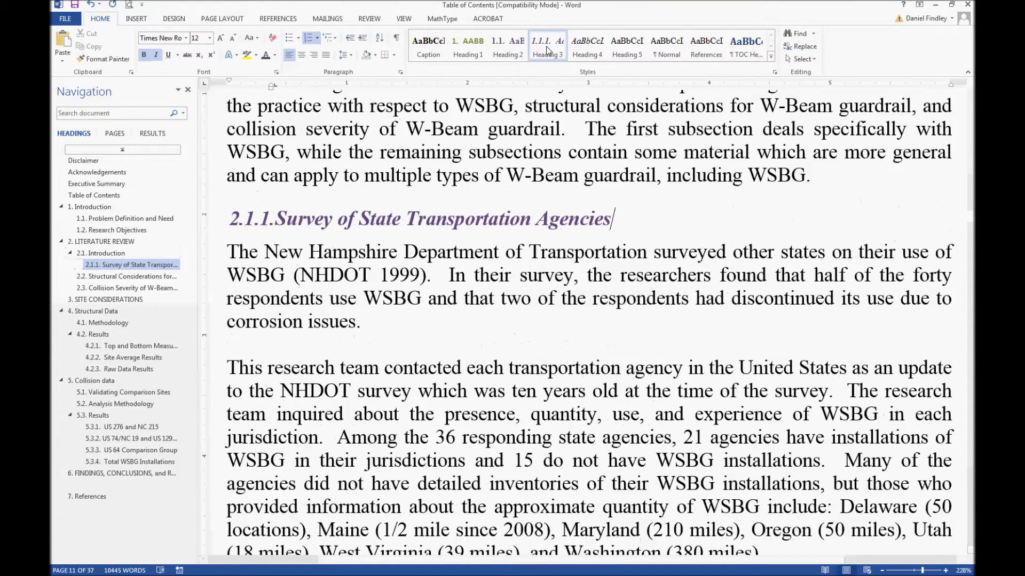
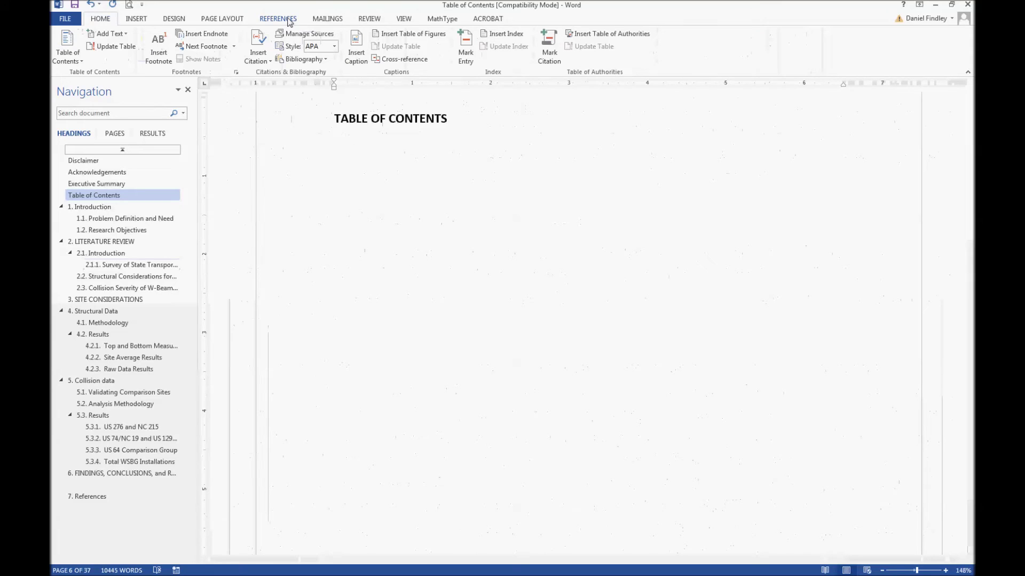
- Insert a custom table of contents below the TABLE OF CONTENTS heading, with three levels, right-aligned page numbers and the From template format
click(66, 57)
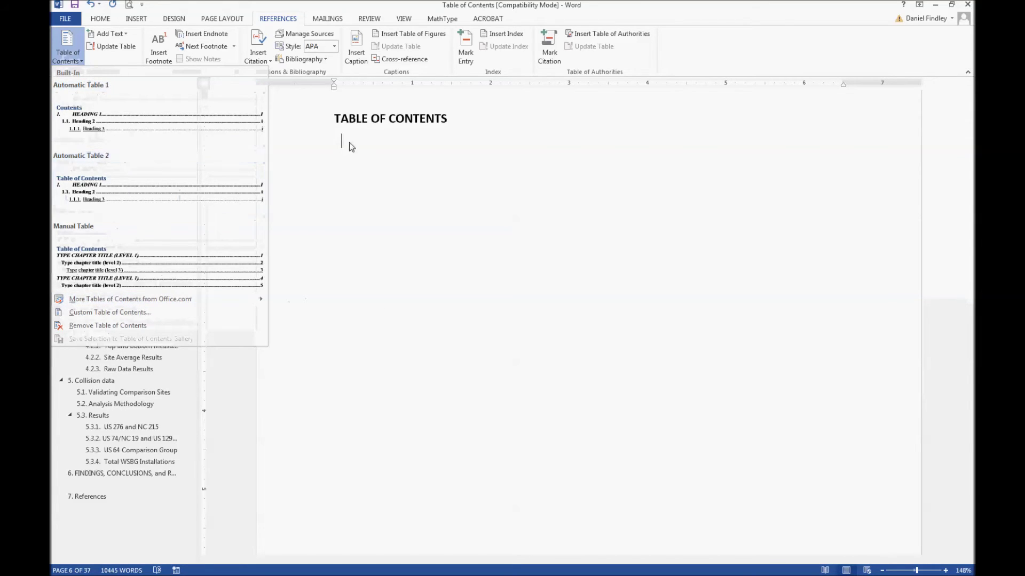
click(99, 314)
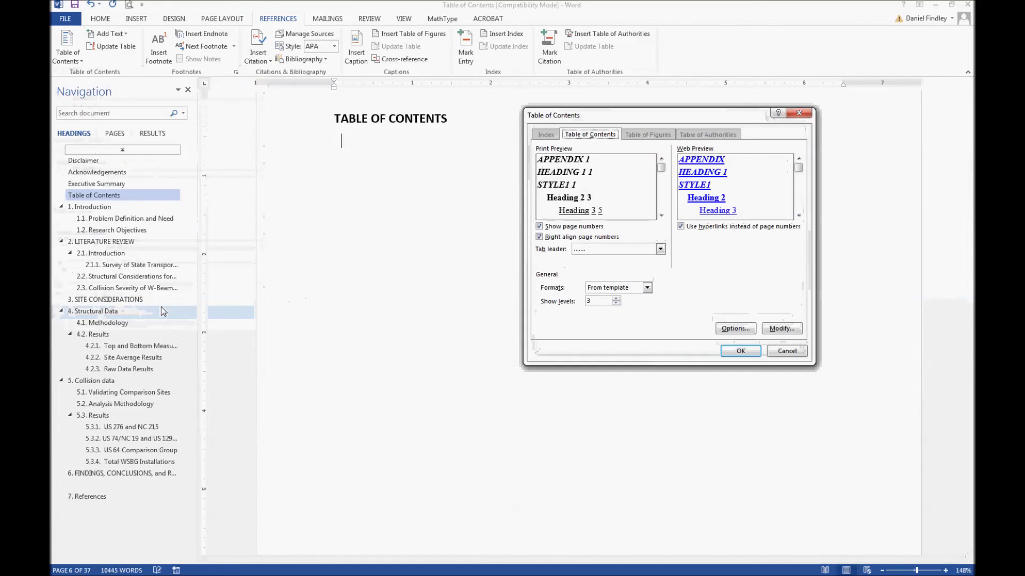
drag(596, 114, 621, 113)
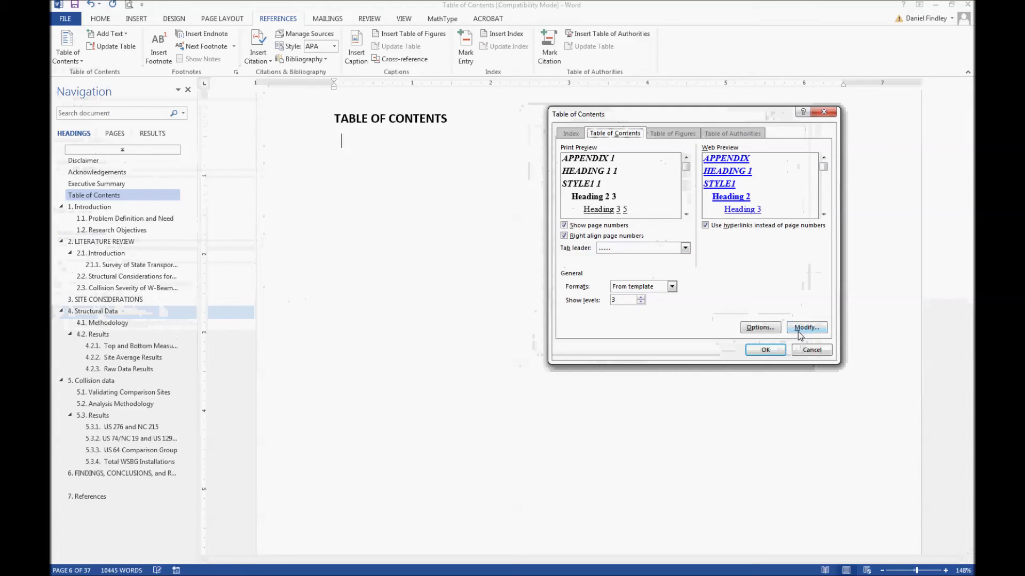
click(764, 351)
scroll(758, 352, down, 1)
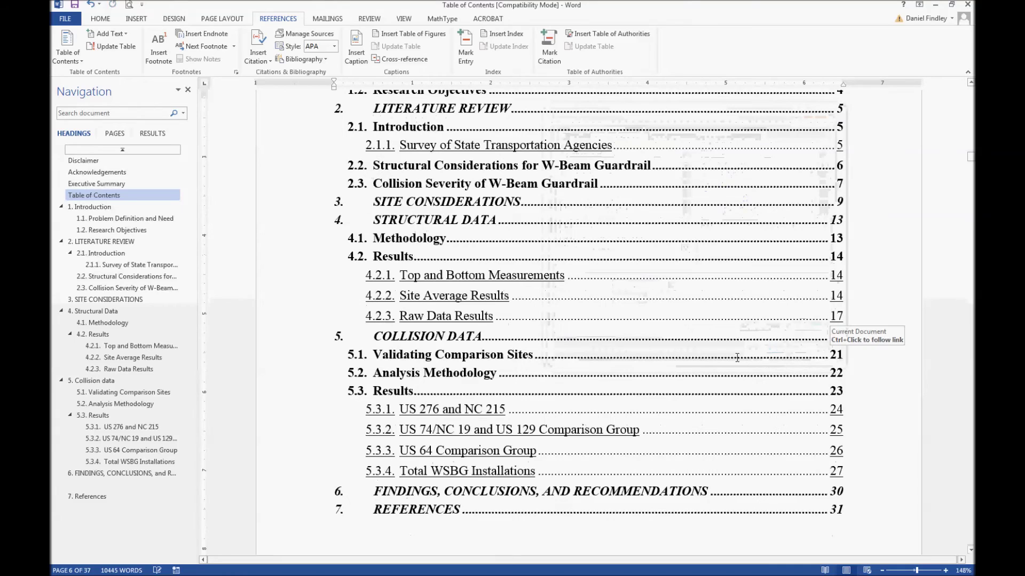
scroll(735, 358, down, 4)
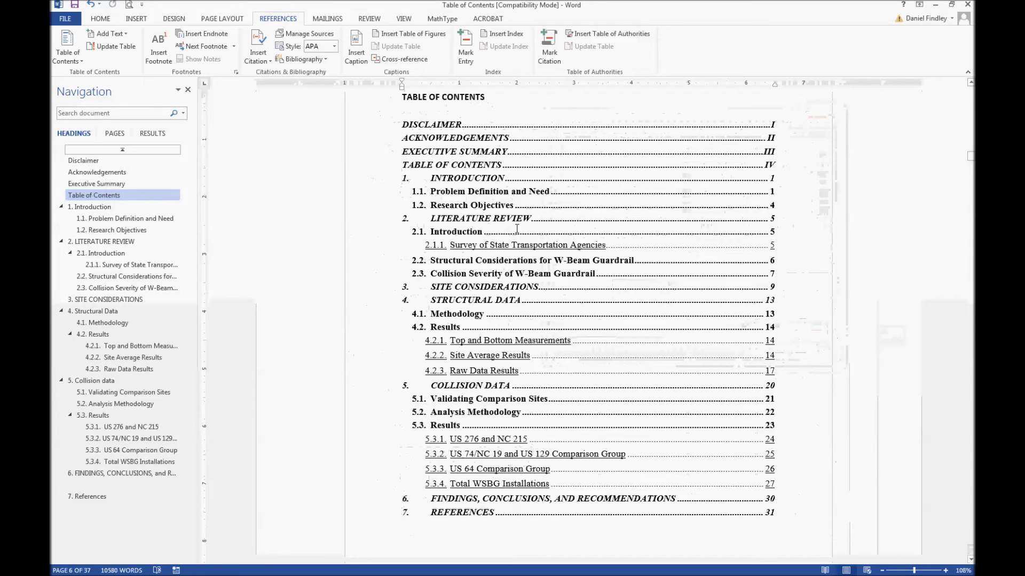
- Insert three page breaks after the last bullet of the Research Objectives section, just before the LITERATURE REVIEW heading
click(100, 19)
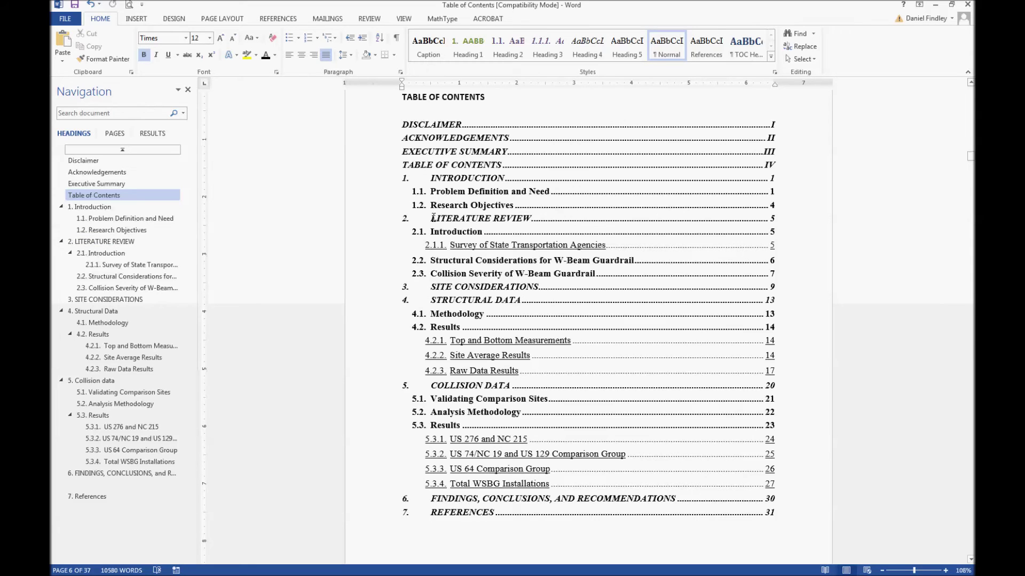
click(123, 242)
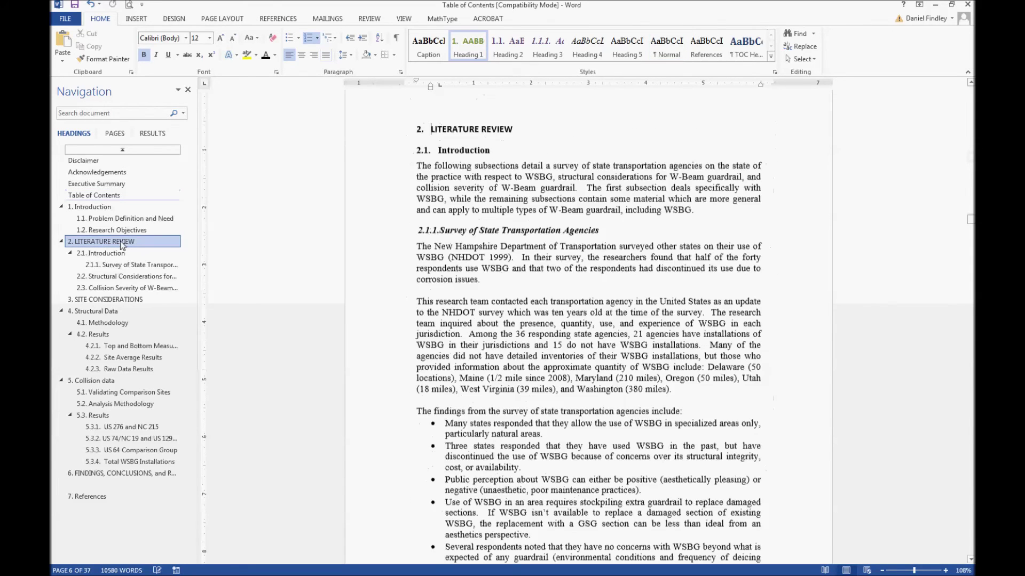
scroll(461, 285, up, 6)
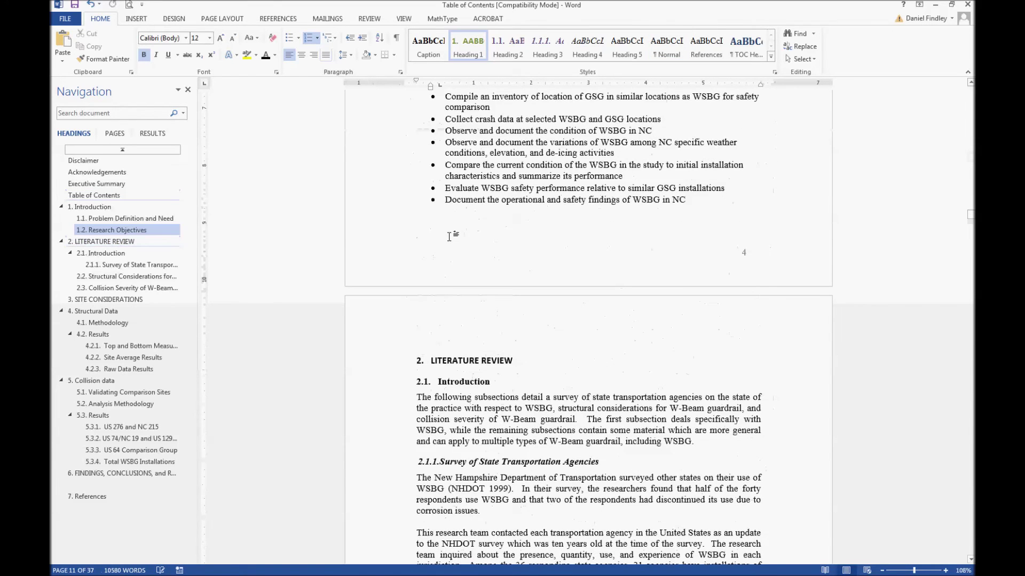
click(705, 210)
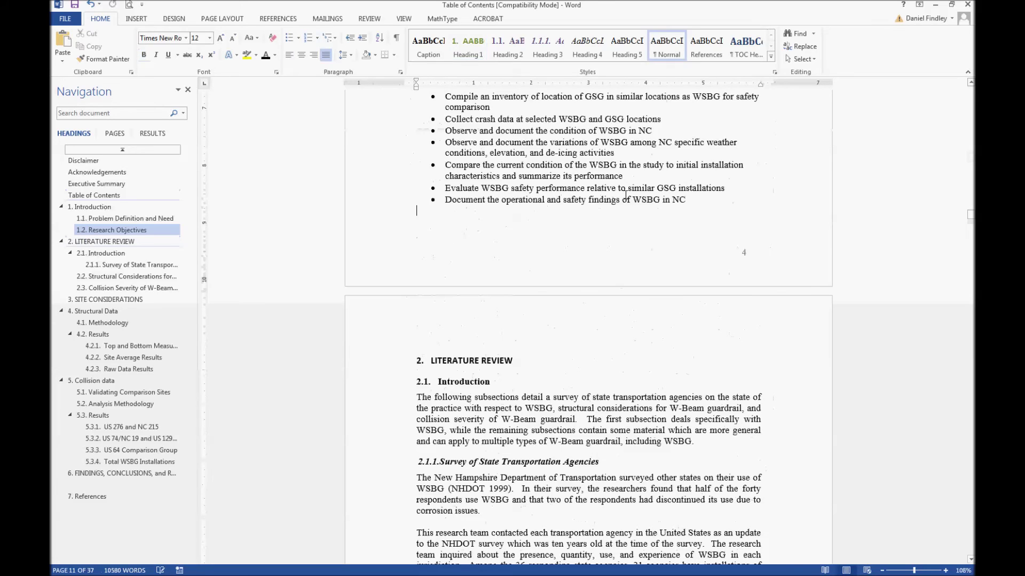
click(135, 19)
click(109, 48)
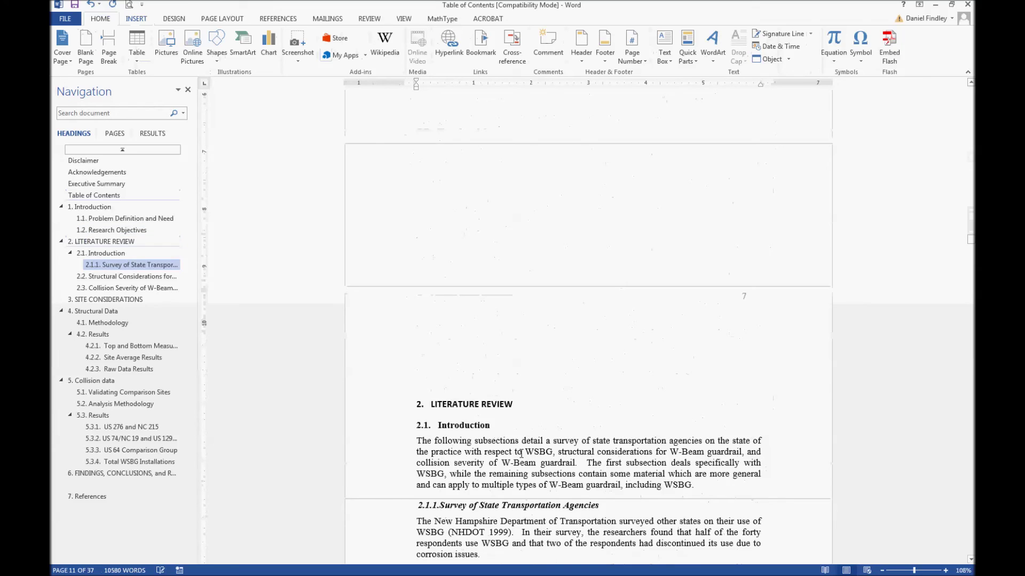
scroll(521, 453, down, 5)
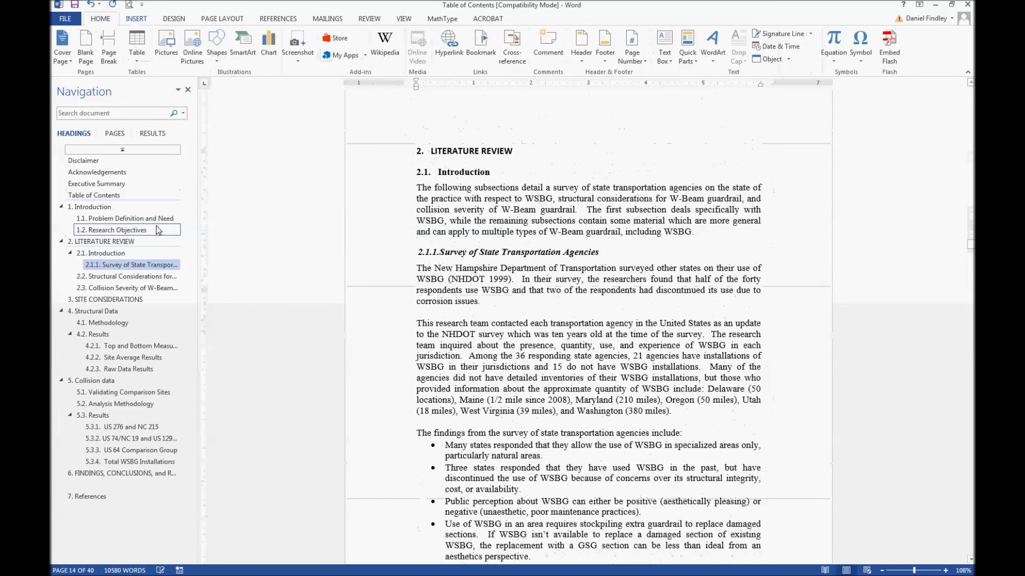
- Update the table of contents field to match the new pagination and select the LITERATURE REVIEW entry's page number
click(99, 195)
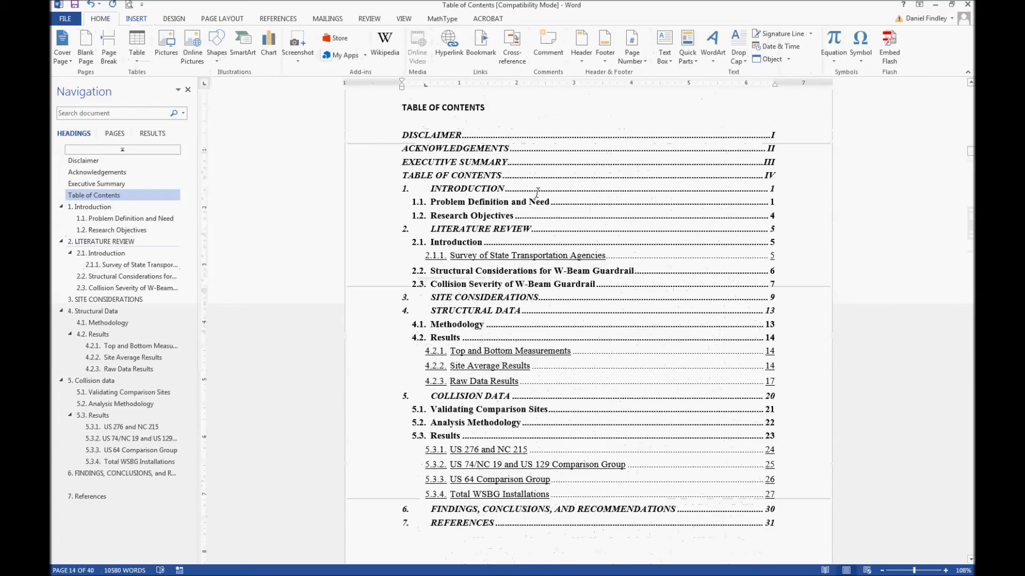
right_click(506, 176)
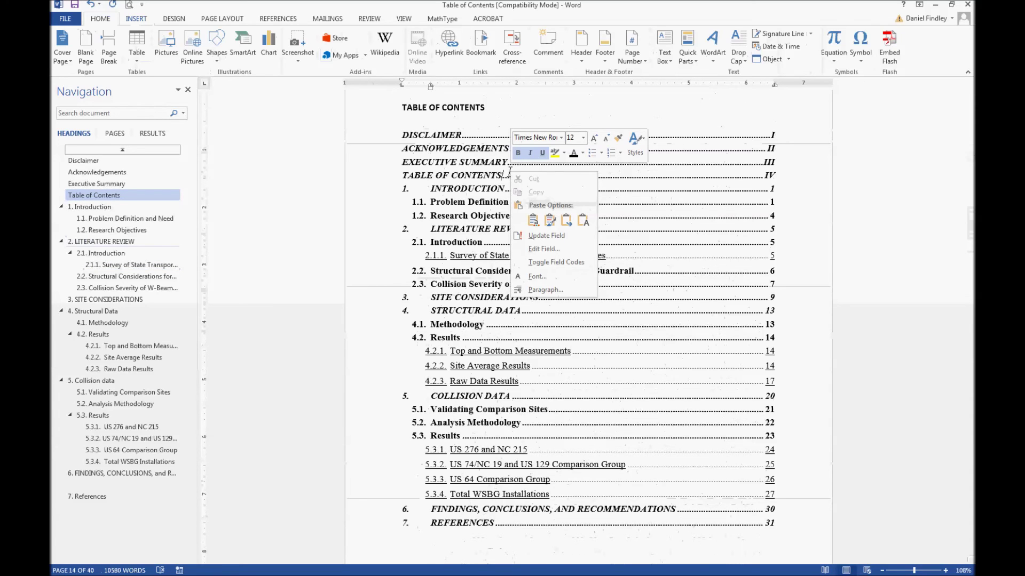
click(548, 238)
click(521, 302)
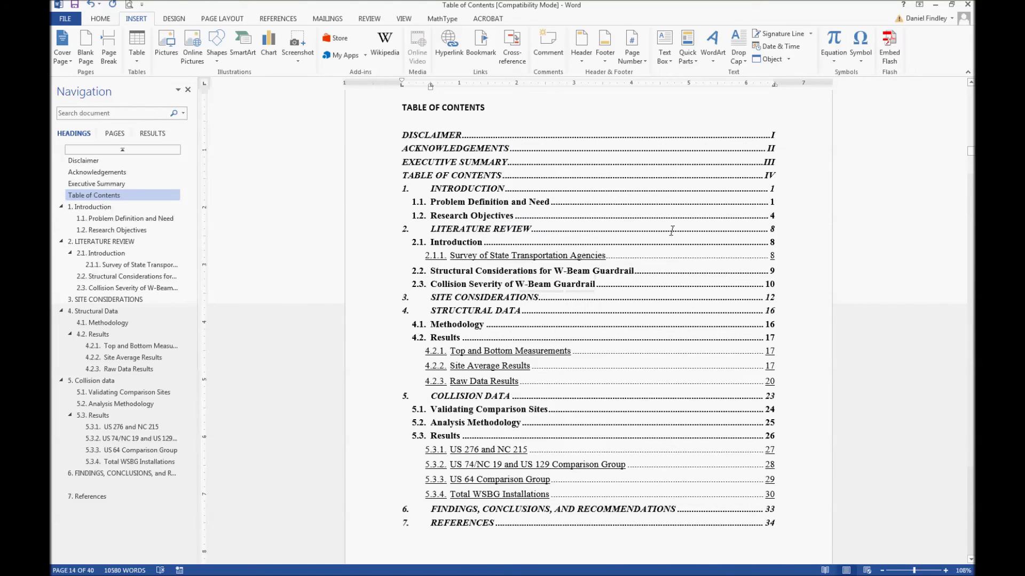
double_click(772, 229)
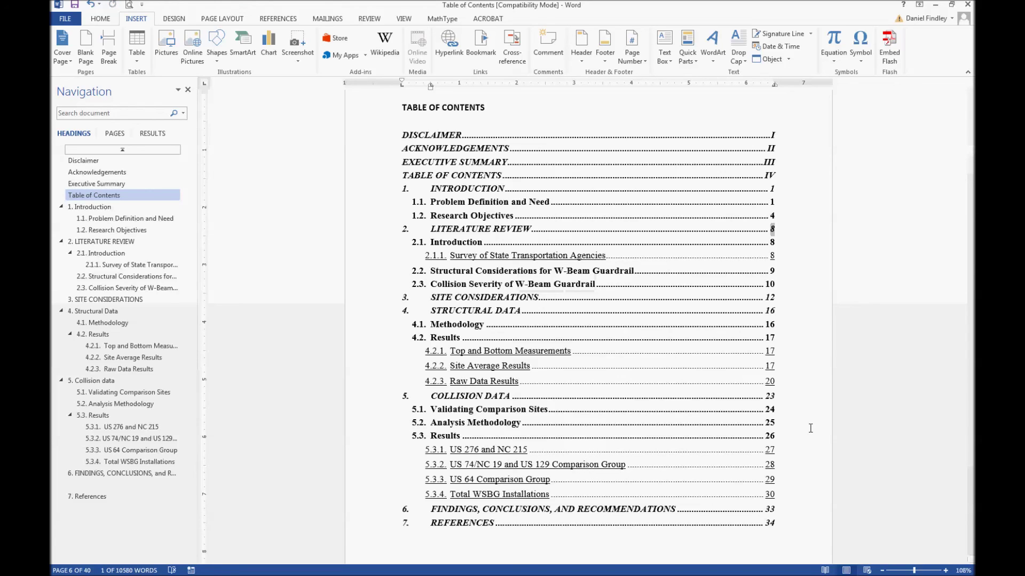
click(91, 18)
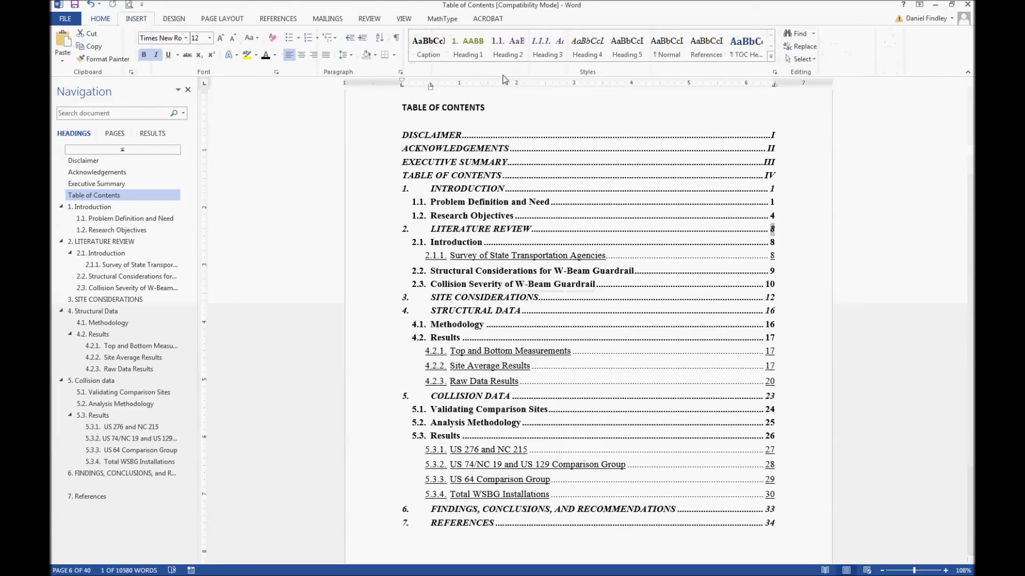